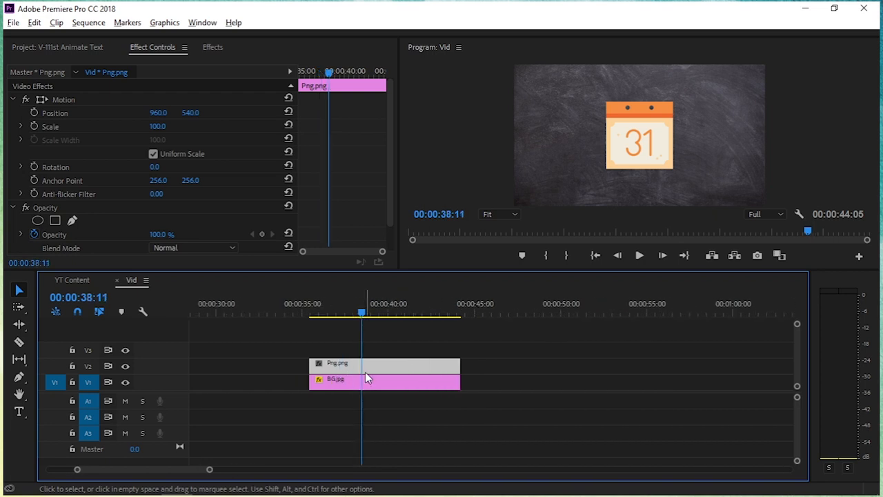
Select the Png.png clip on V2, enlarge the timeline view, and widen the Effect Controls panel and its keyframe area
left_click(375, 385)
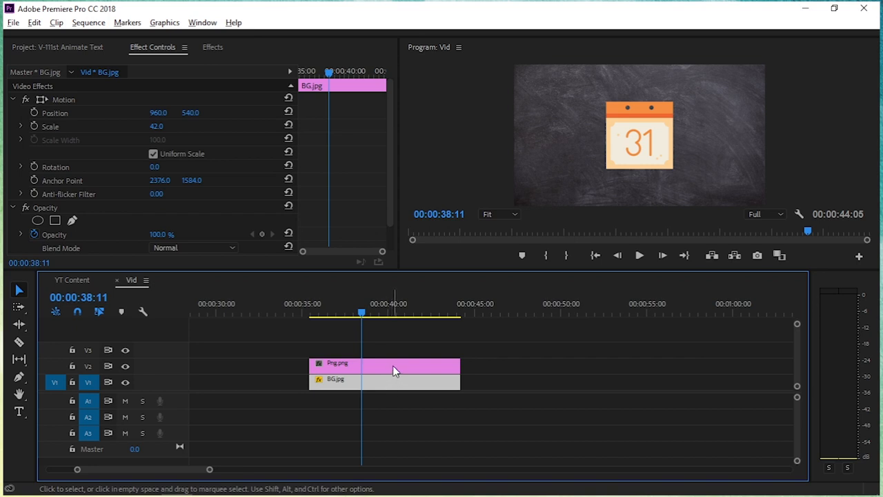
left_click(393, 365)
key("=")
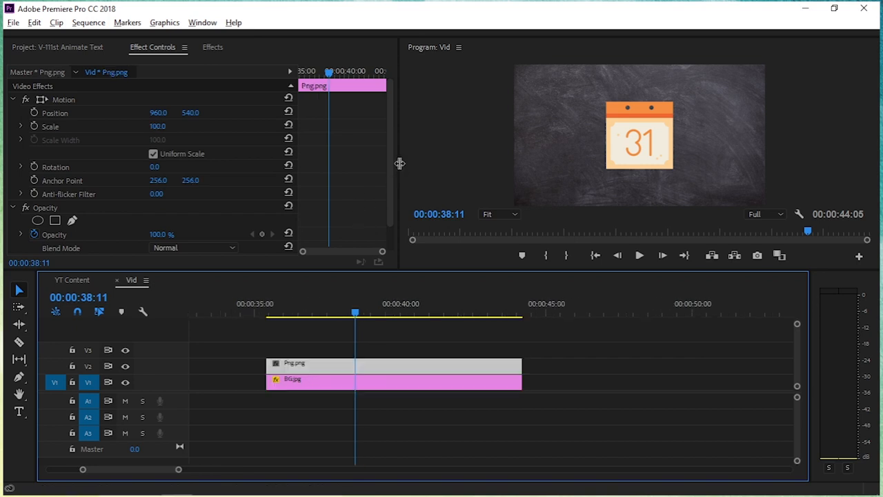
left_click_drag(399, 162, 471, 166)
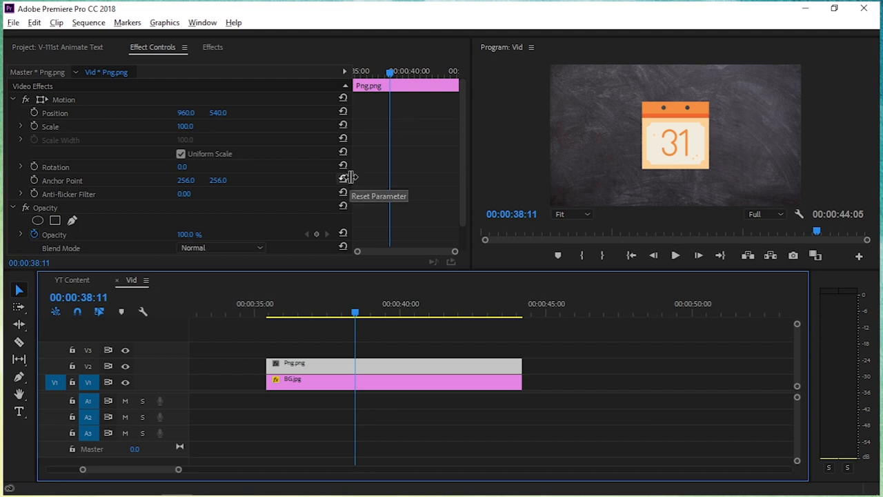
left_click(302, 178)
left_click_drag(353, 177, 206, 172)
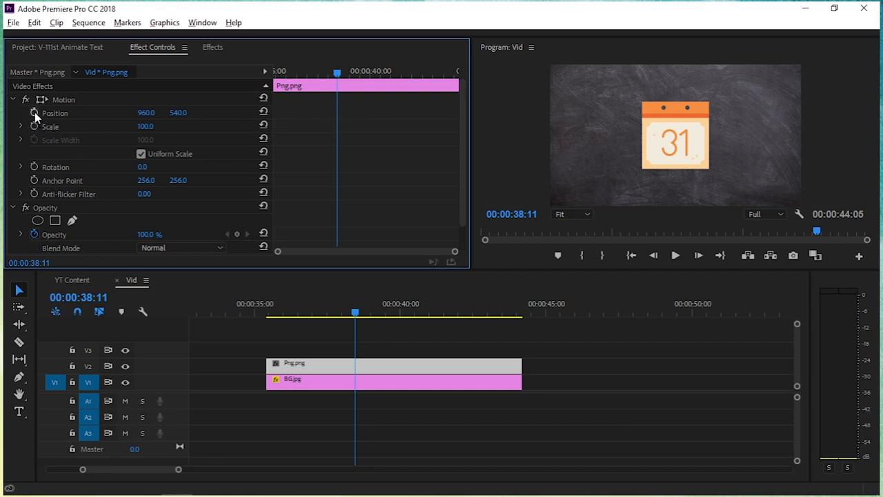
Enable Position keyframing on Png.png with the first keyframe at 00:00:37:04, and set its horizontal position to -194
left_click(34, 113)
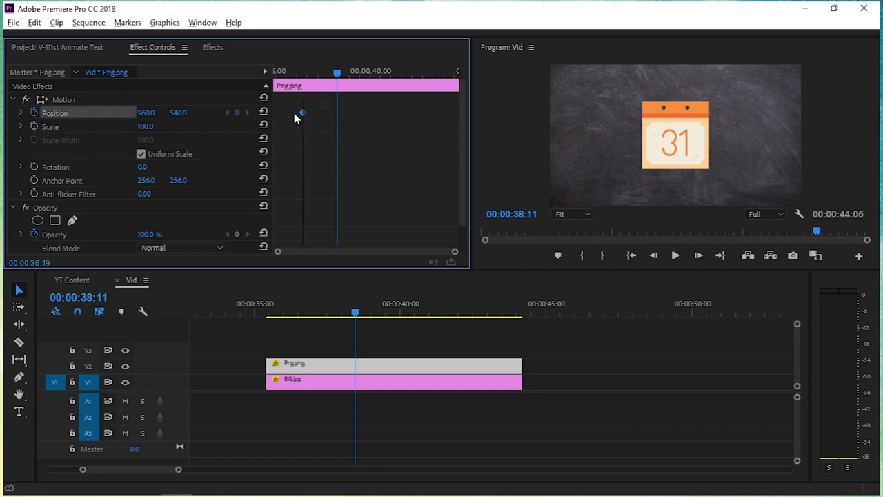
left_click_drag(294, 114, 311, 116)
left_click(311, 73)
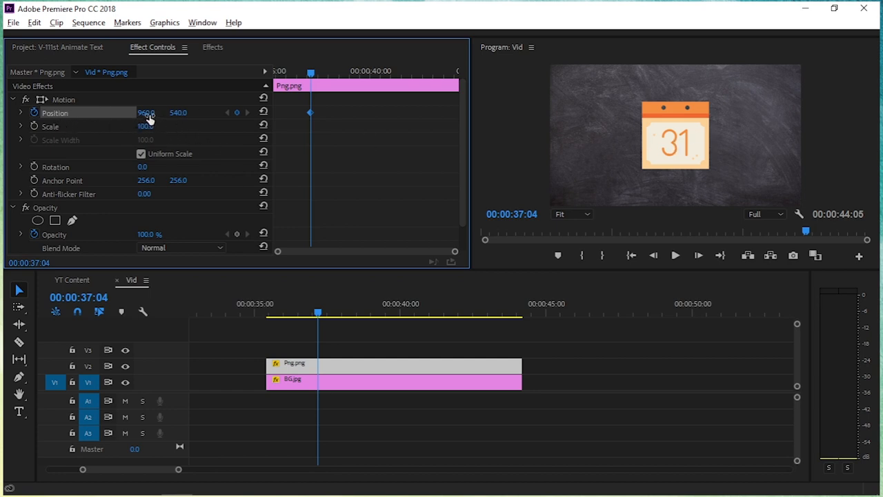
left_click_drag(148, 117, 202, 121)
Set the playback resolution to 1/2 and add a Position keyframe at 00:00:39:12 with a horizontal value of 1362
left_click(759, 215)
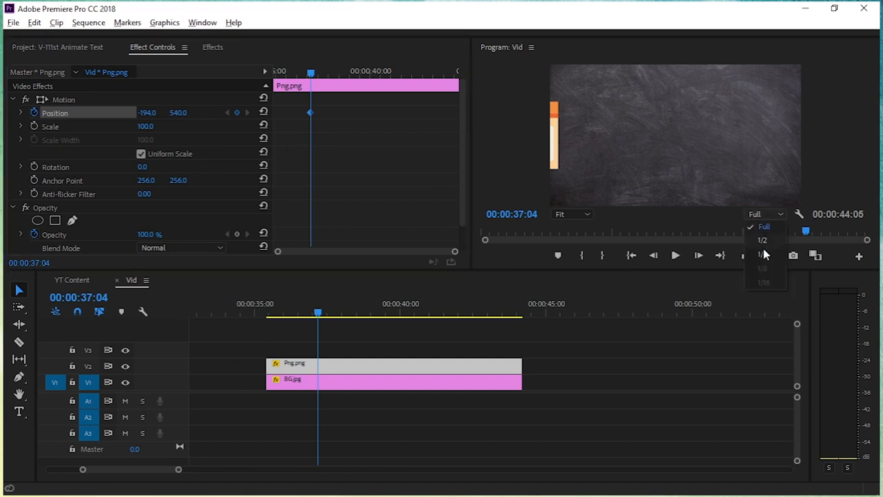
left_click(762, 240)
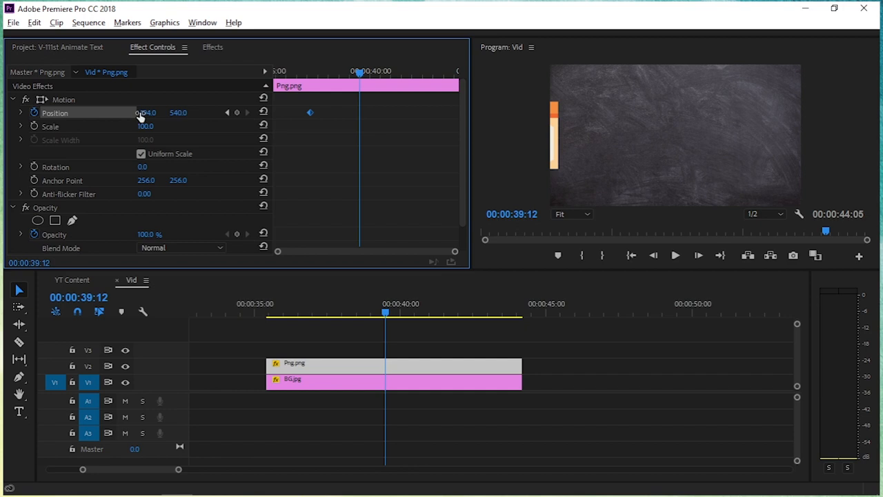
left_click_drag(141, 116, 263, 116)
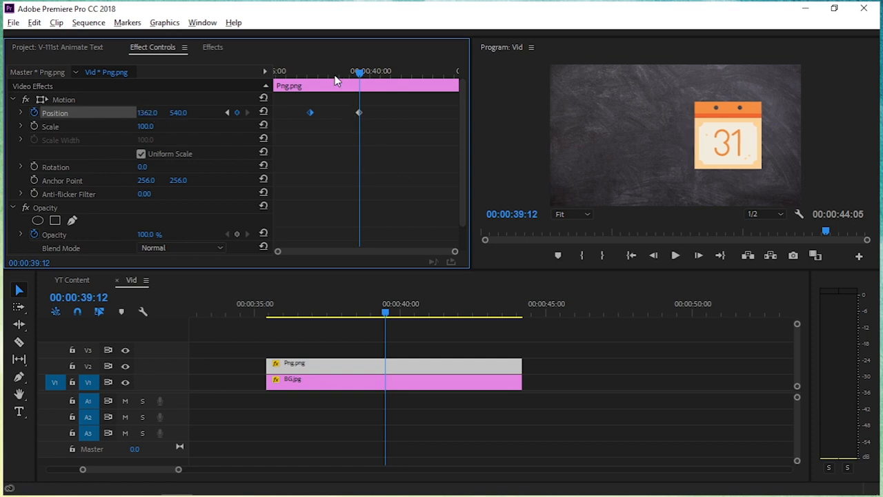
Scrub between the two Position keyframes to review the calendar image's movement across the frame
left_click_drag(331, 74, 366, 79)
left_click(312, 73)
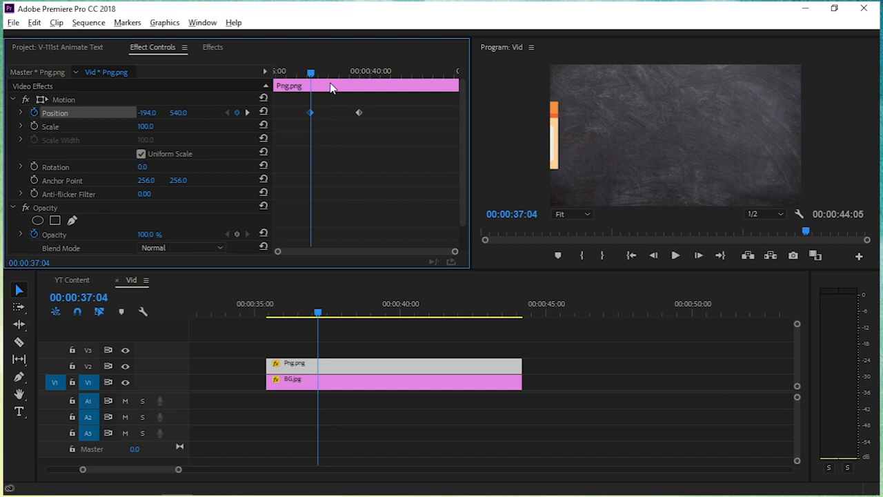
mouse_move(329, 73)
left_mouse_down()
mouse_move(322, 73)
mouse_move(340, 73)
mouse_move(309, 77)
mouse_move(324, 79)
left_mouse_up()
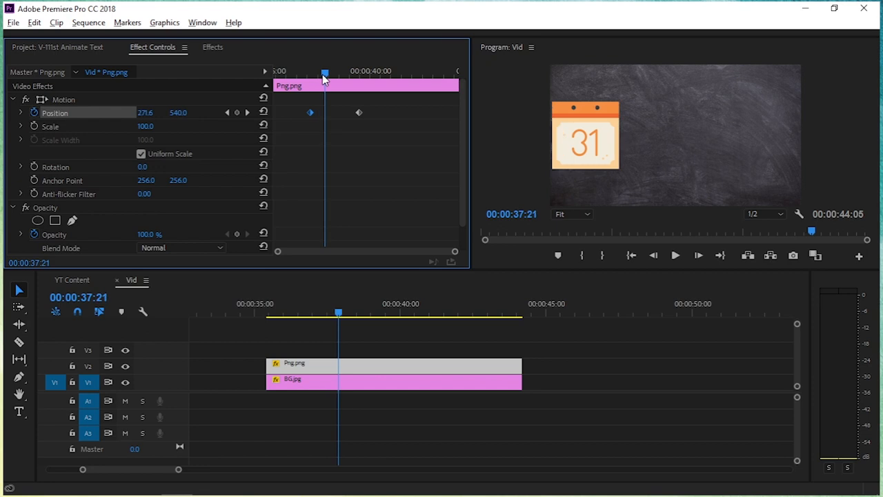
left_click(353, 314)
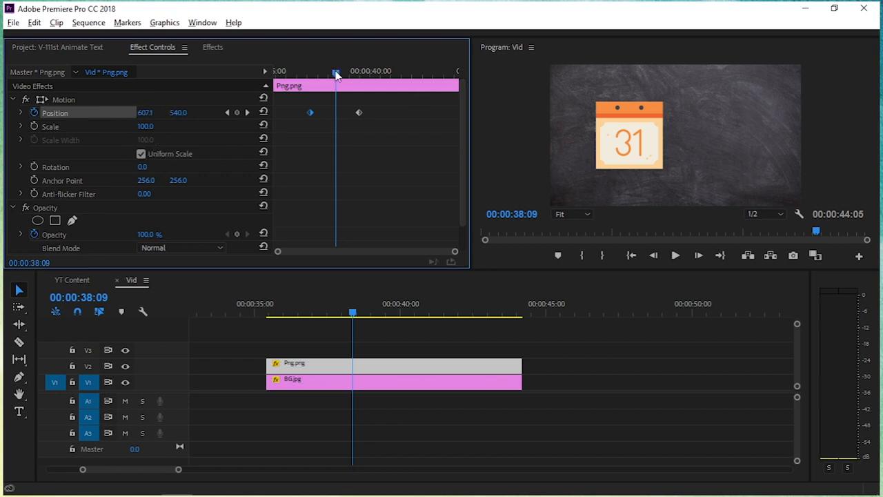
Set the horizontal position of the first keyframe at 00:00:37:04 to -328 so the image starts fully off-screen
left_click_drag(336, 73, 347, 74)
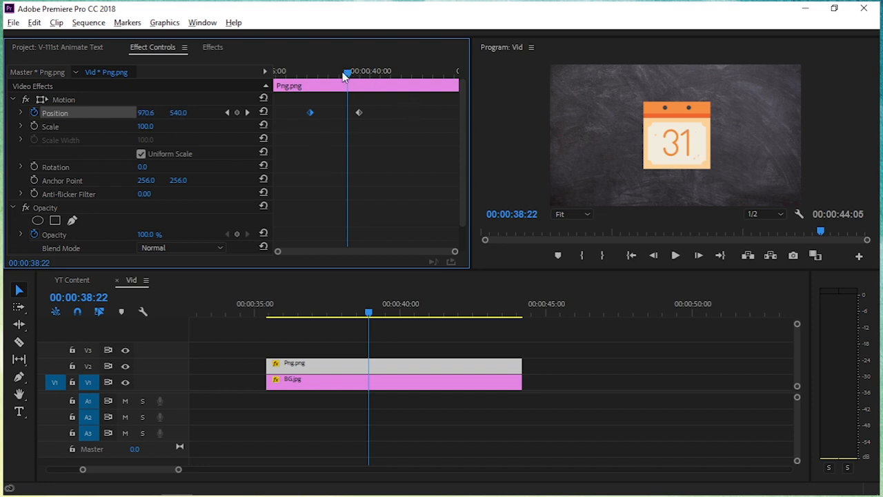
left_click_drag(347, 74, 310, 73)
left_click_drag(138, 114, 69, 114)
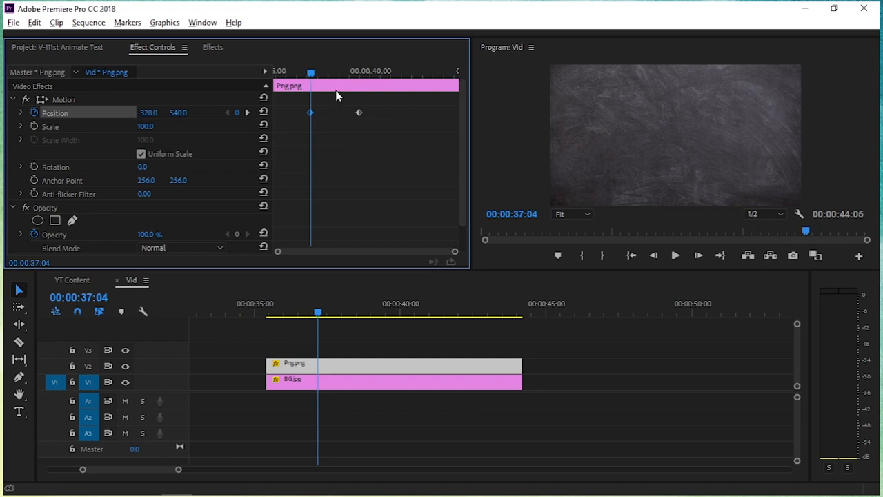
Play and scrub through the Position animation repeatedly from the first keyframe to check the slide-in movement
key("space")
key("space")
mouse_move(310, 74)
left_mouse_down()
mouse_move(353, 81)
mouse_move(312, 76)
left_mouse_up()
key("space")
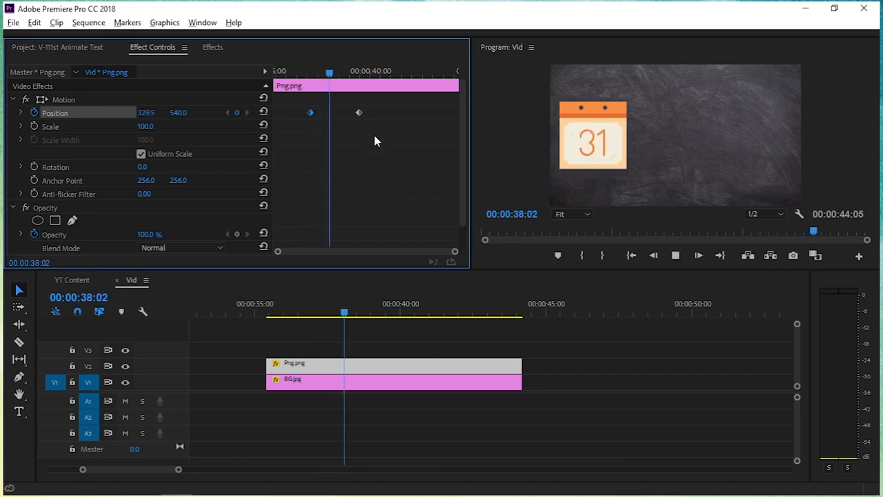
key("space")
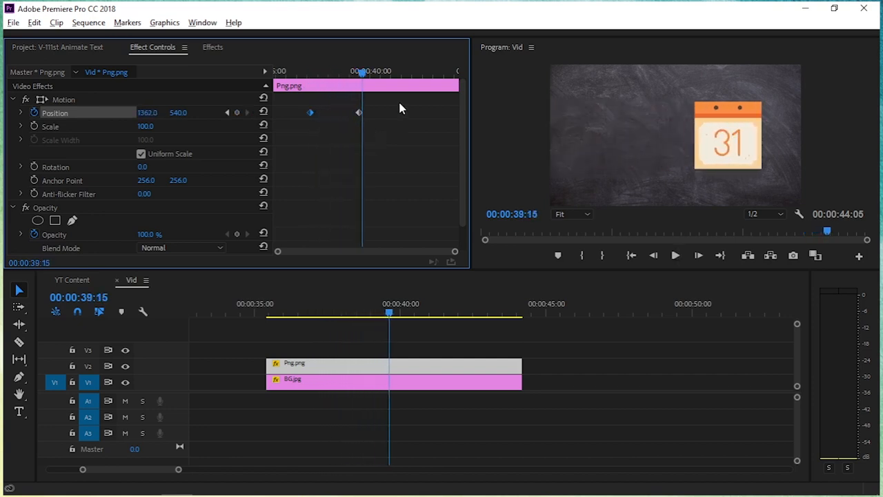
left_click(311, 72)
key("space")
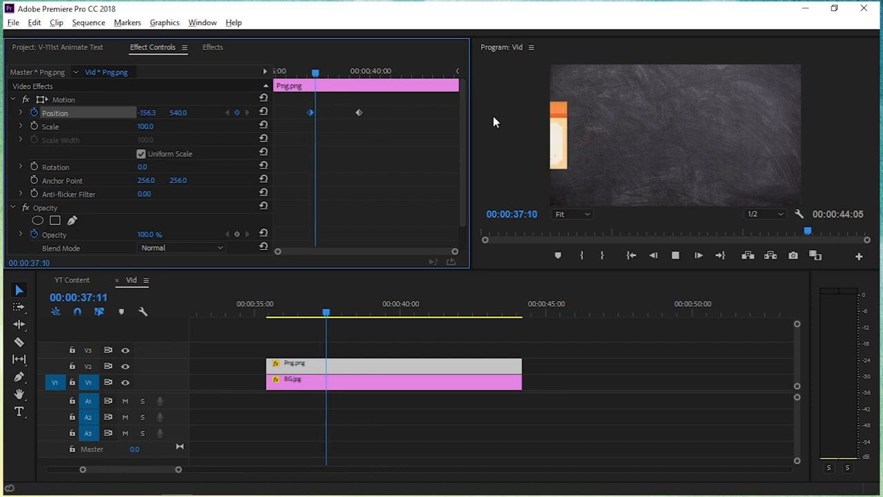
key("space")
key("space")
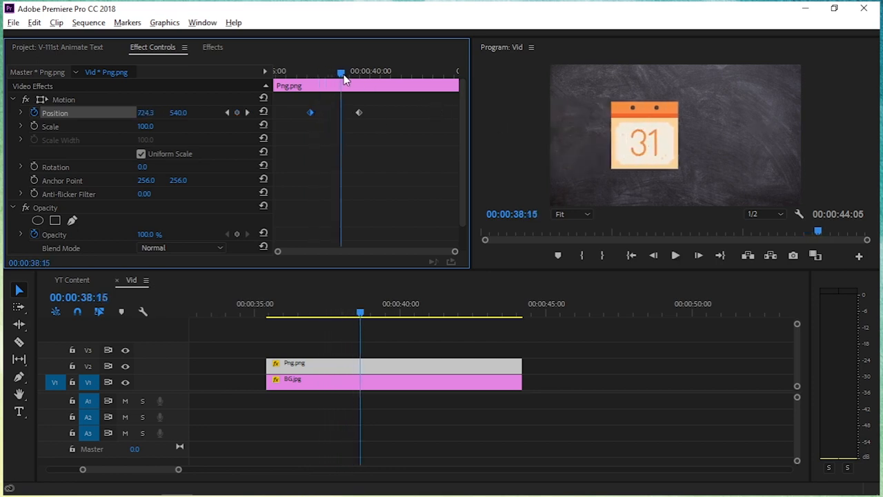
left_click(311, 72)
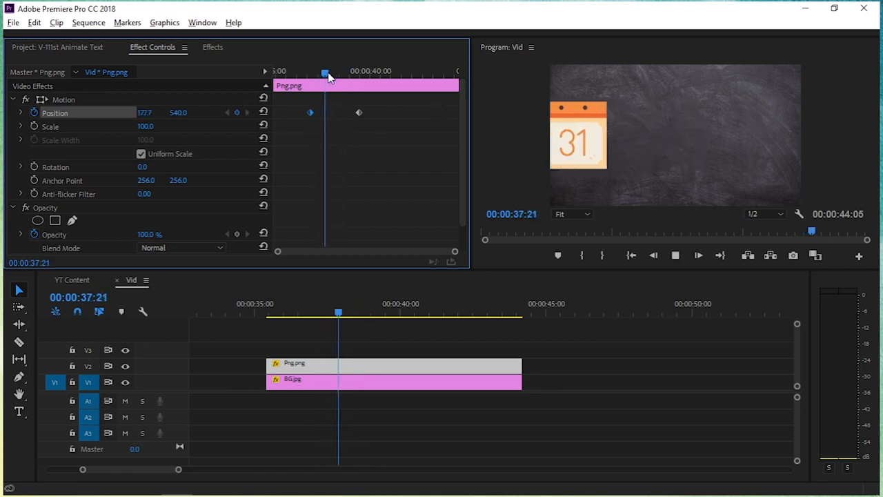
key("space")
left_click(328, 72)
left_click_drag(329, 77, 359, 76)
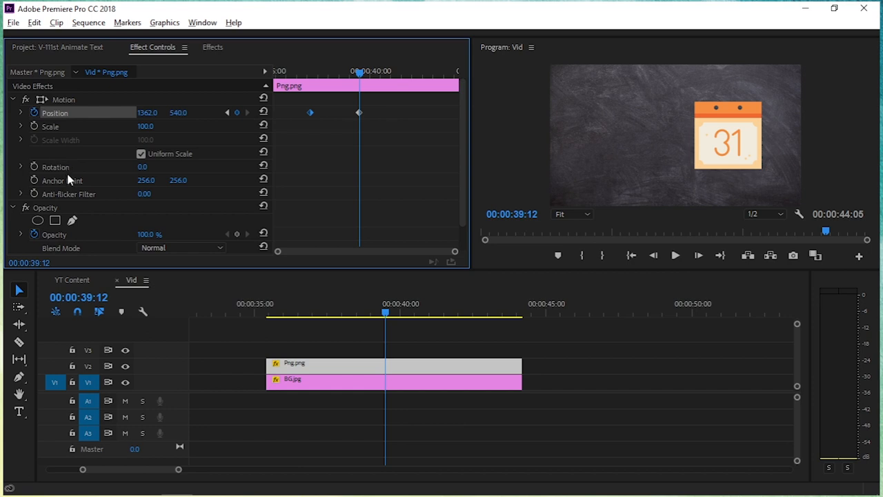
Enable Scale keyframing with the first keyframe at 00:00:37:14 and set its value to 0
scroll(68, 180, "down", 1)
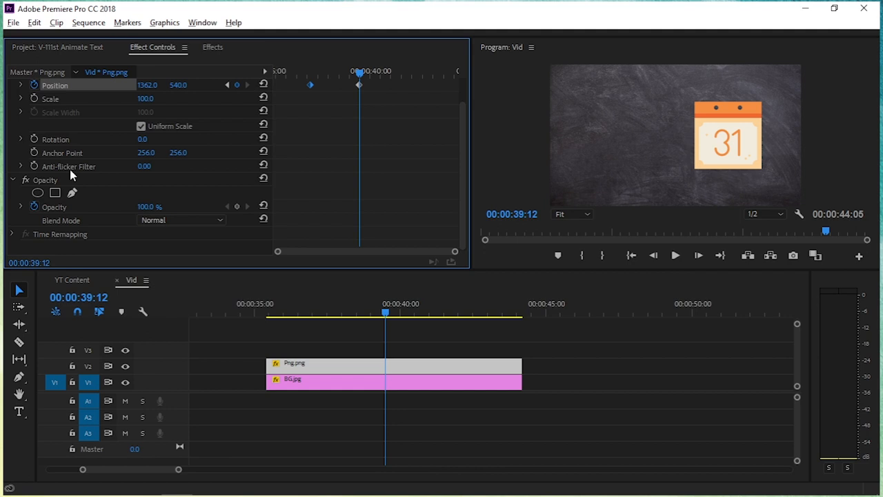
scroll(70, 169, "up", 1)
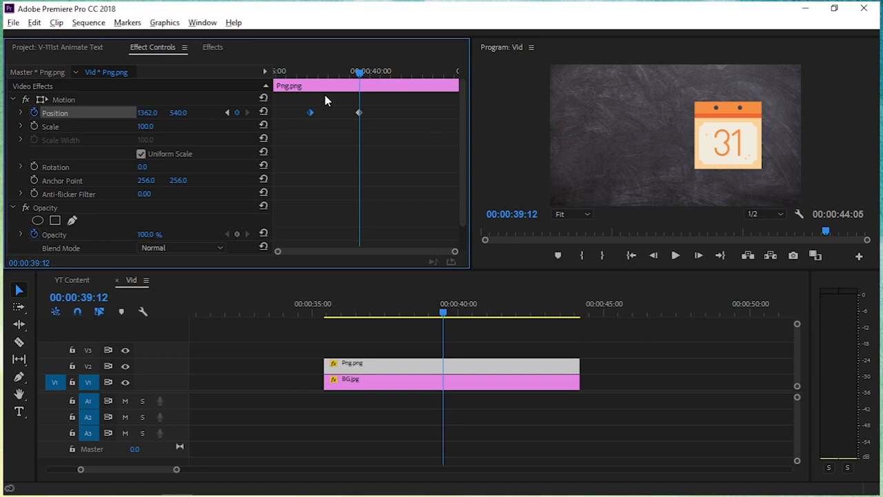
left_click(310, 72)
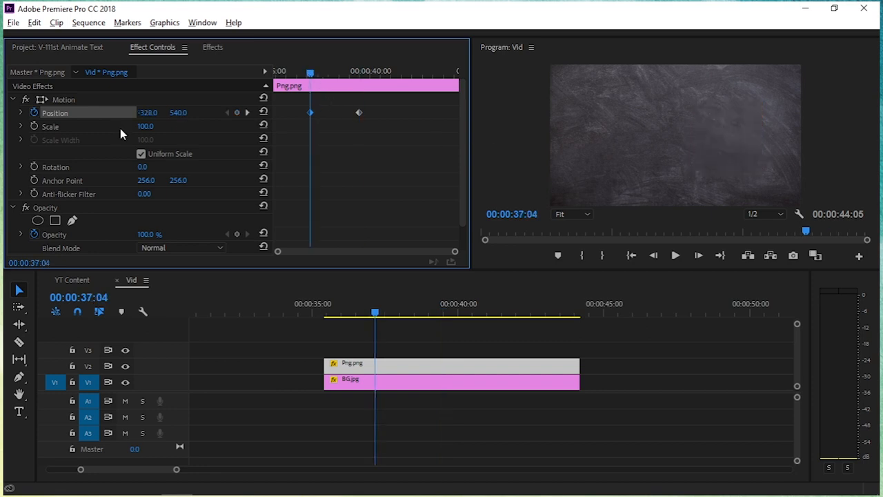
left_click(34, 126)
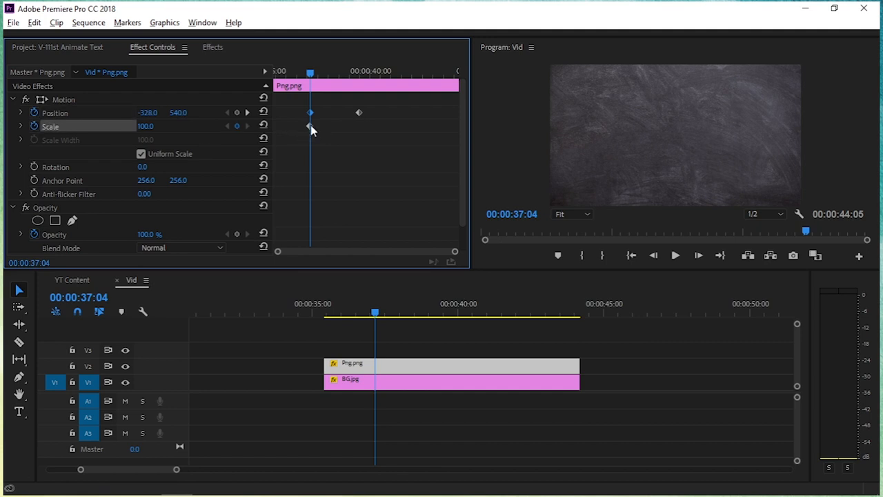
mouse_move(310, 125)
left_mouse_down()
mouse_move(338, 130)
mouse_move(319, 126)
left_mouse_up()
left_click_drag(310, 72, 319, 72)
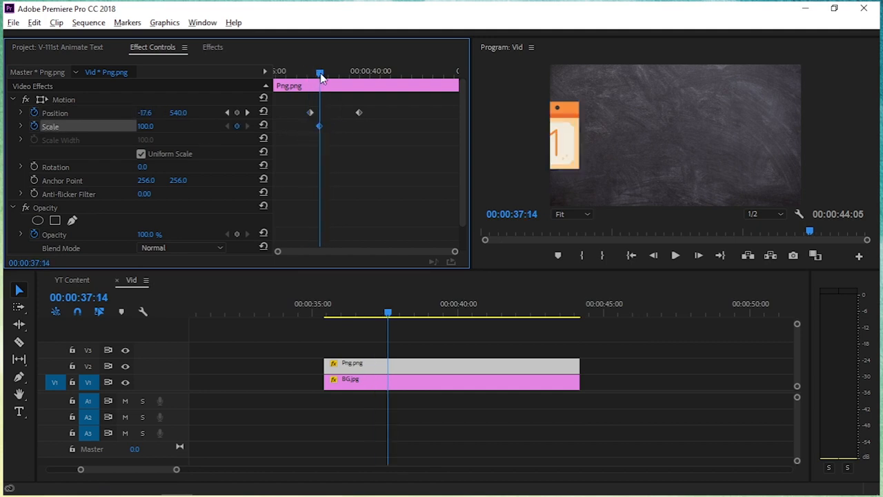
left_click(151, 125)
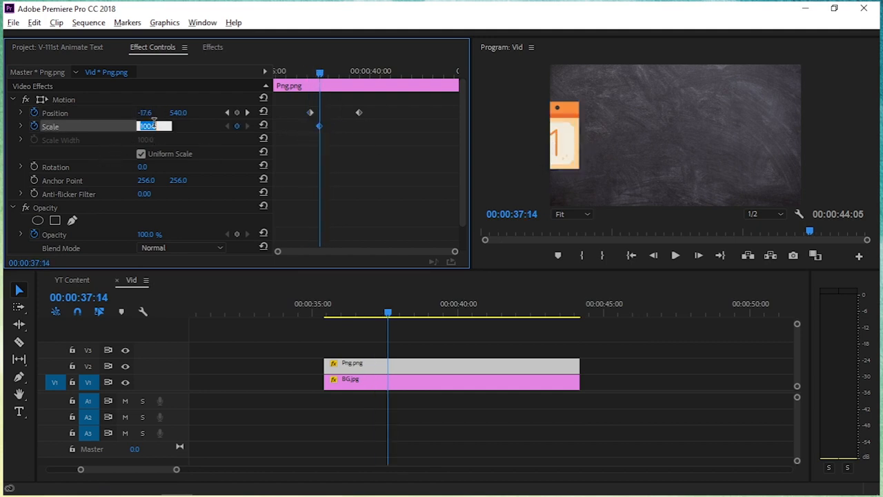
type("0")
key("Return")
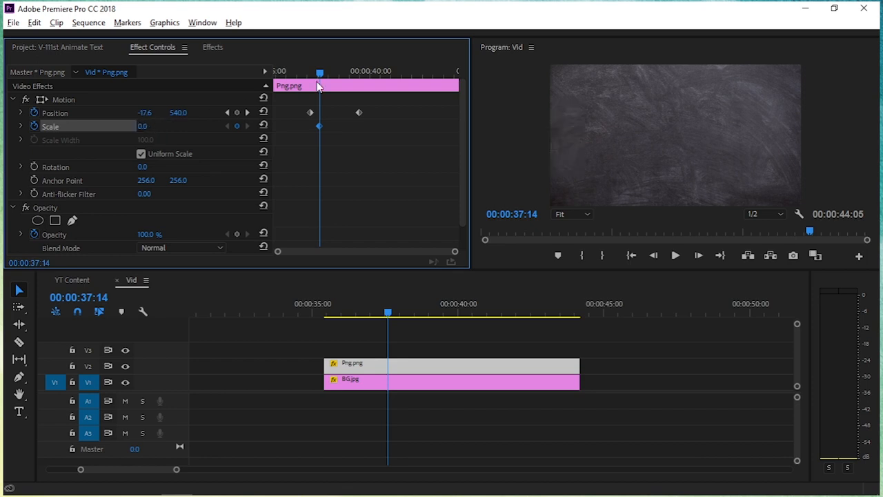
Add a second Scale keyframe at 00:00:40:09 with a value of 100
left_click_drag(322, 73, 377, 73)
left_click(153, 125)
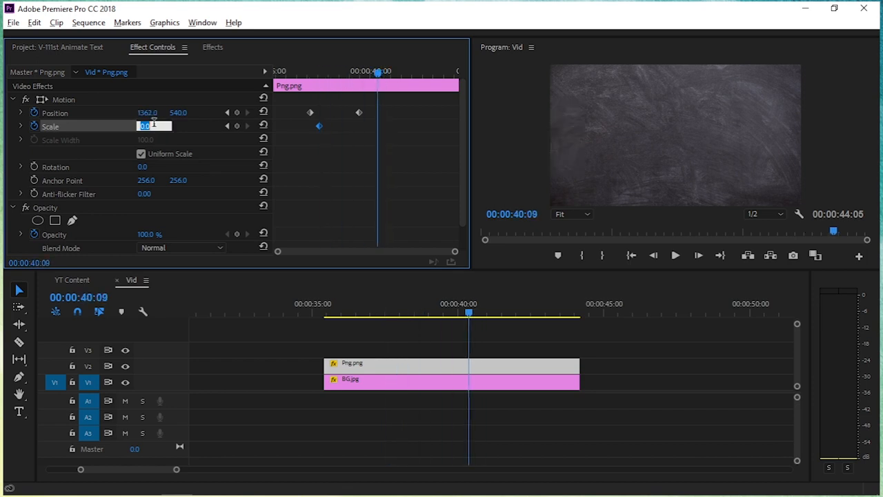
type("100")
key("Return")
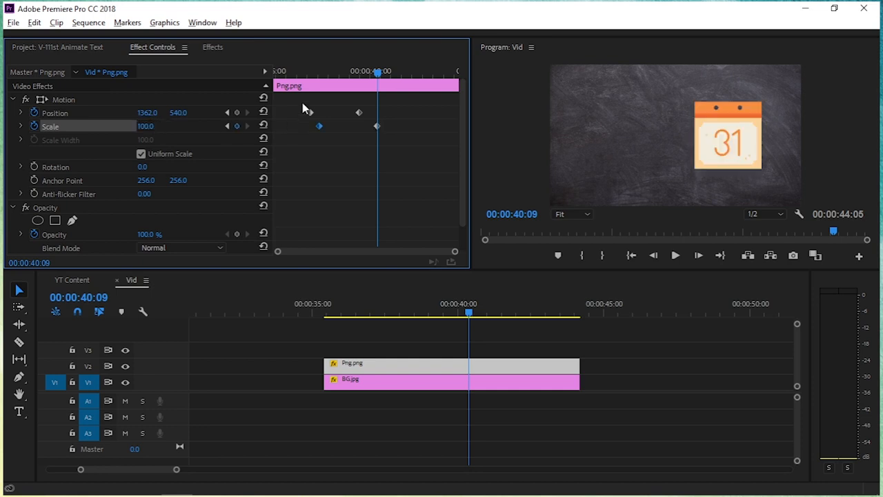
Play the combined Position and Scale animation, and step through its middle to examine the motion
left_click(304, 71)
key("space")
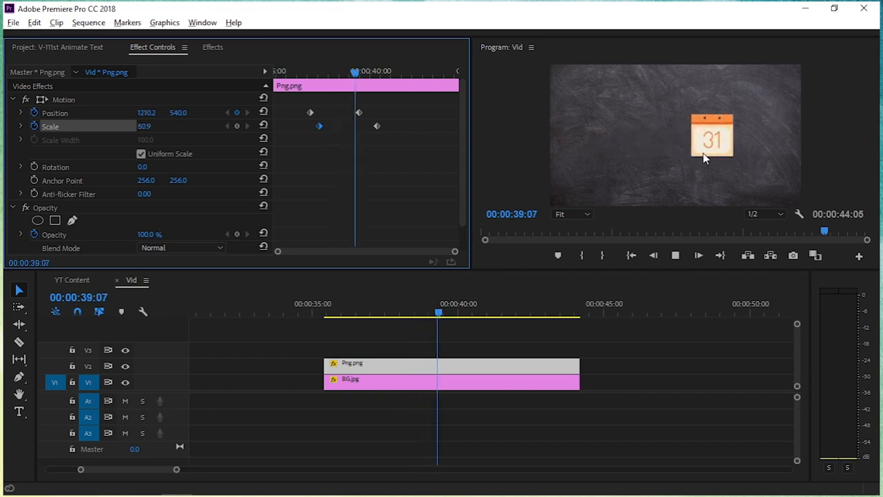
key("space")
left_click_drag(366, 72, 340, 88)
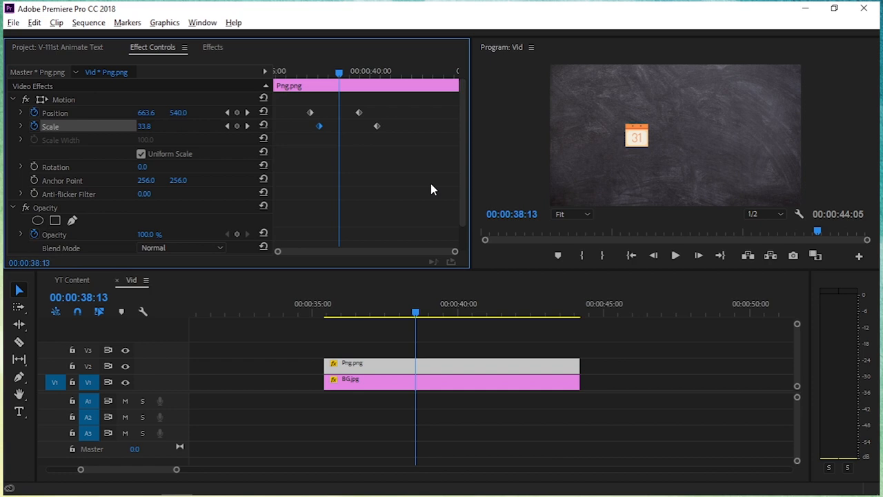
key("Right")
key("Right")
key("Right")
Select all Position and Scale keyframes and examine their Temporal Interpolation options
left_click_drag(380, 102, 285, 125)
key("Left")
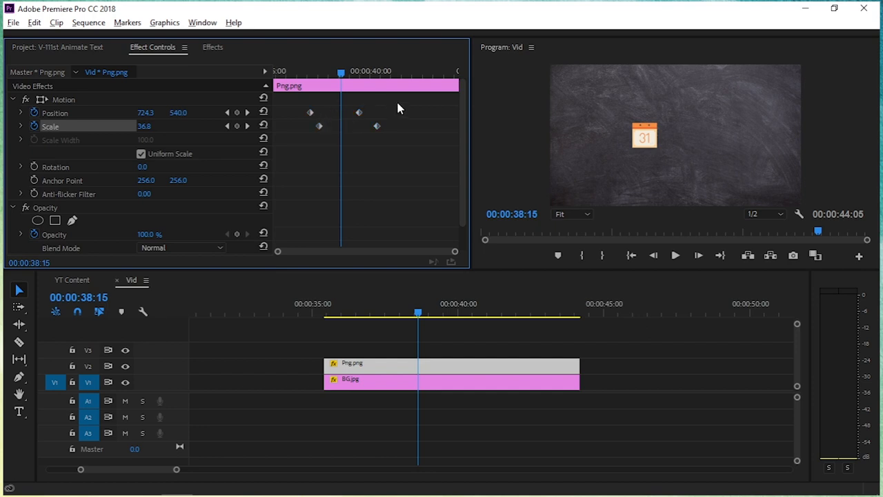
left_click_drag(404, 97, 285, 151)
right_click(321, 127)
mouse_move(374, 234)
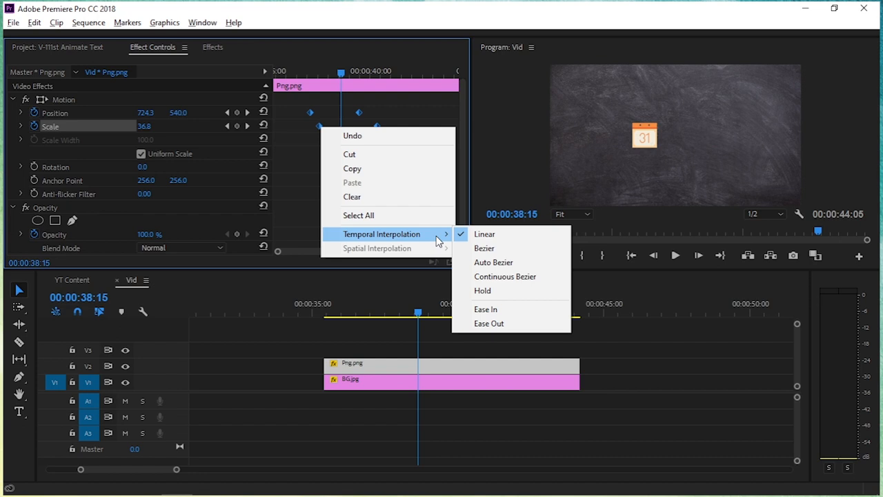
Expand the Scale property's value and velocity graphs and give the keyframe area more width
left_click(21, 131)
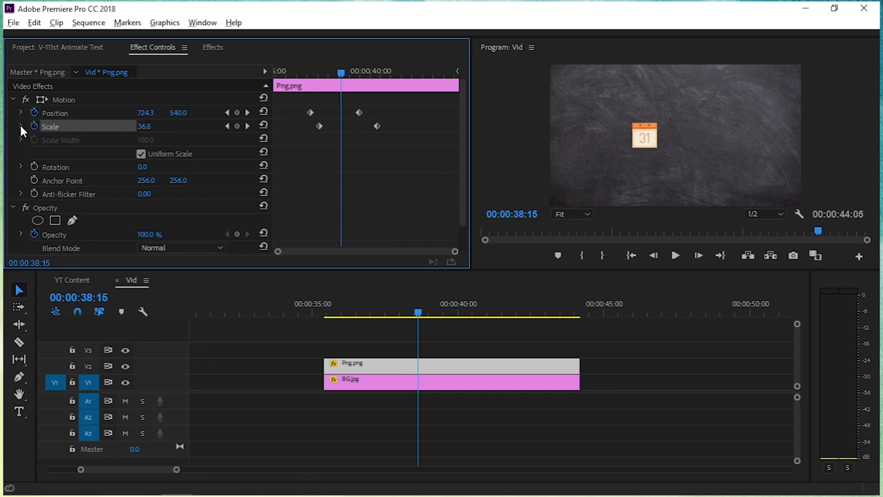
left_click(21, 127)
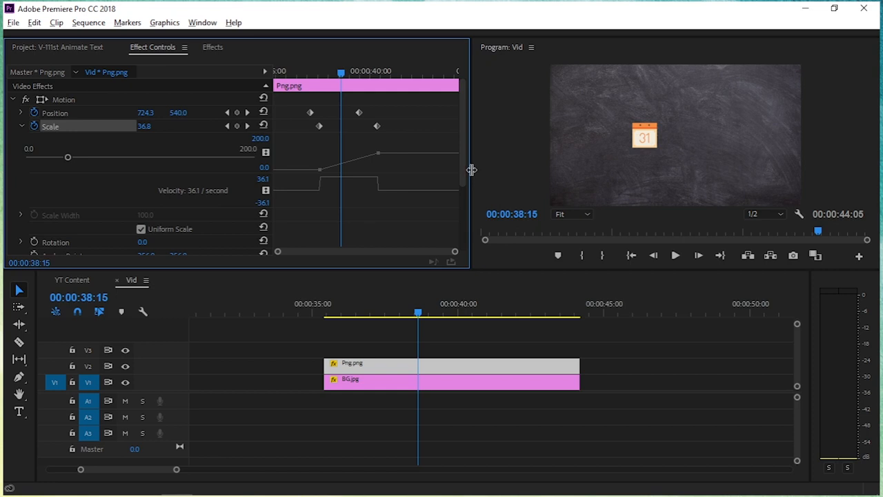
left_click_drag(471, 170, 511, 172)
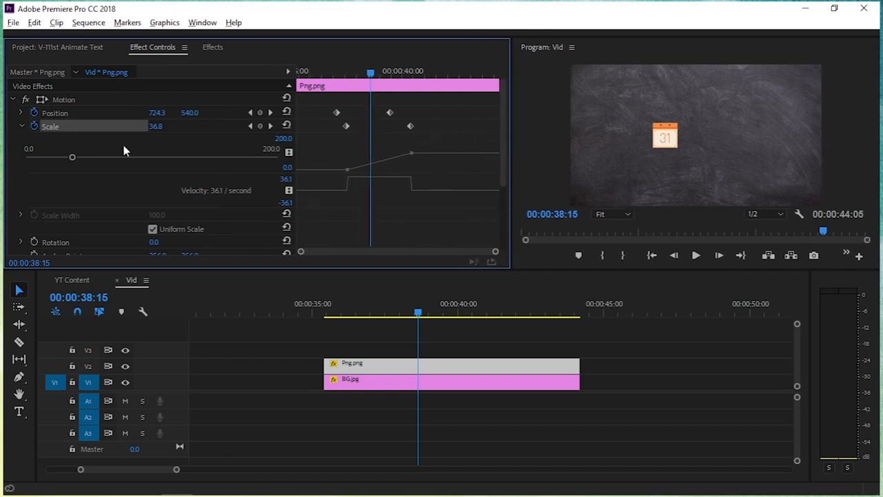
Apply Ease In temporal interpolation to all Position and Scale keyframes
left_click_drag(433, 106, 326, 138)
right_click(412, 129)
mouse_move(483, 232)
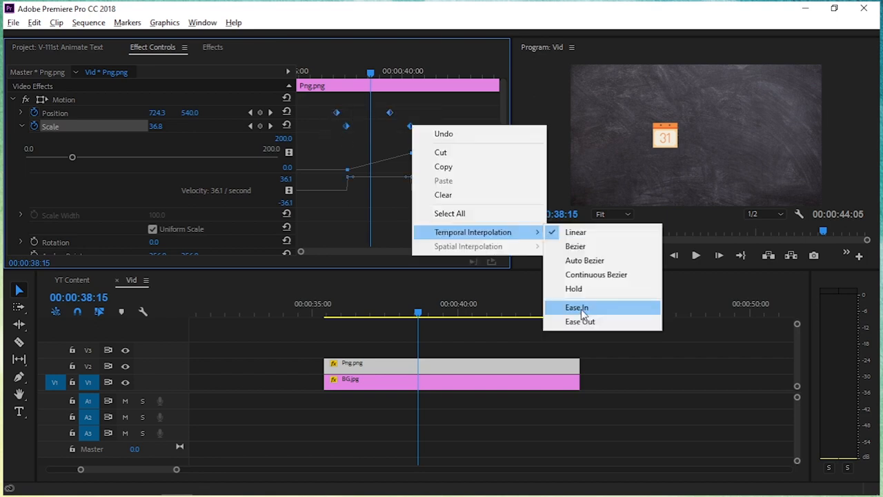
left_click(584, 309)
Play the animation from 00:00:37:04 and scrub through its middle to examine the keyframe interpolation
left_click(335, 71)
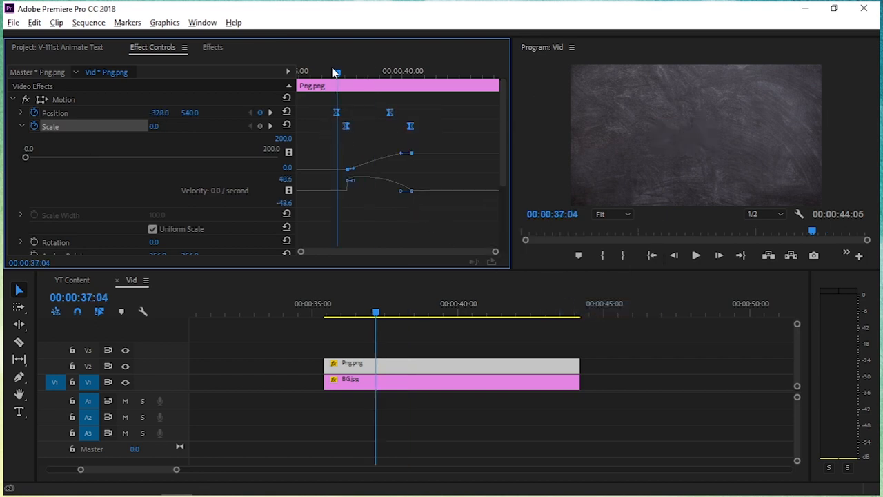
key("space")
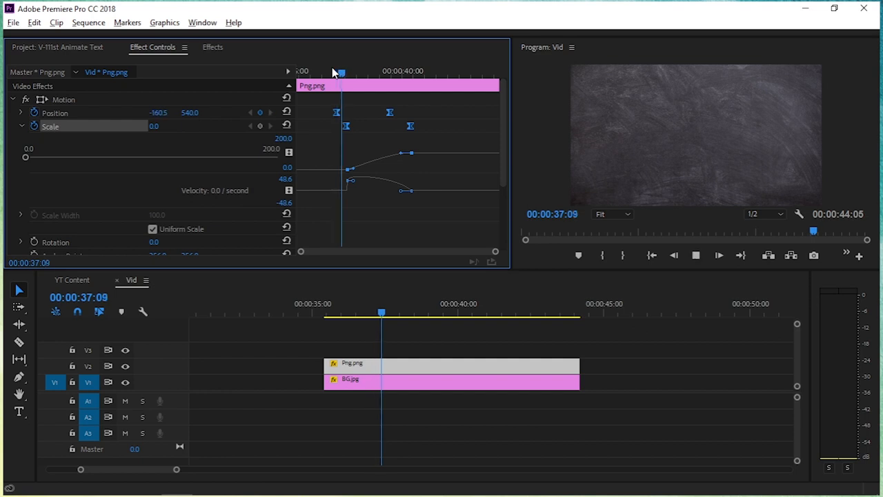
key("space")
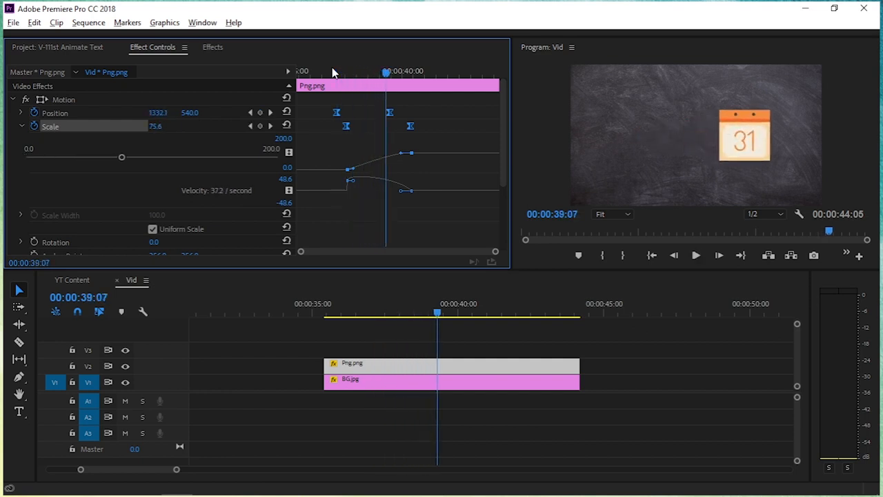
left_click_drag(332, 67, 367, 77)
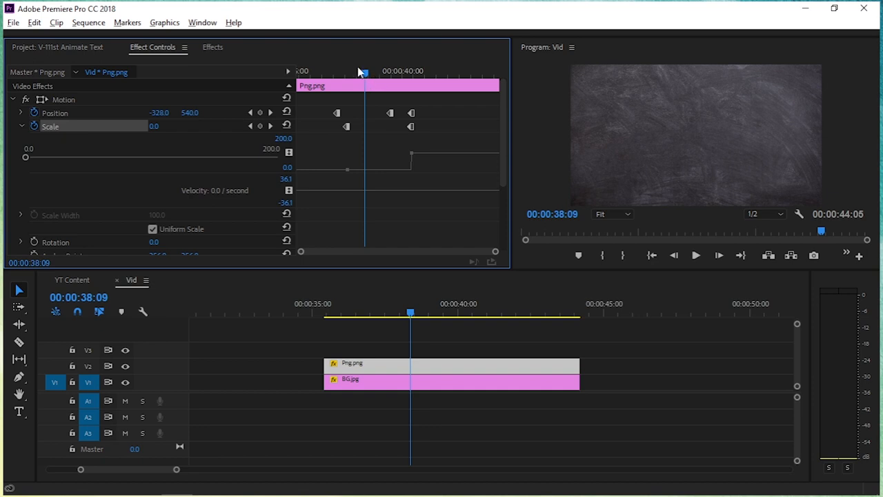
Undo the temporal interpolation changes on the Position and Scale keyframes
key("ctrl+z")
key("ctrl+z")
key("ctrl+z")
key("ctrl+z")
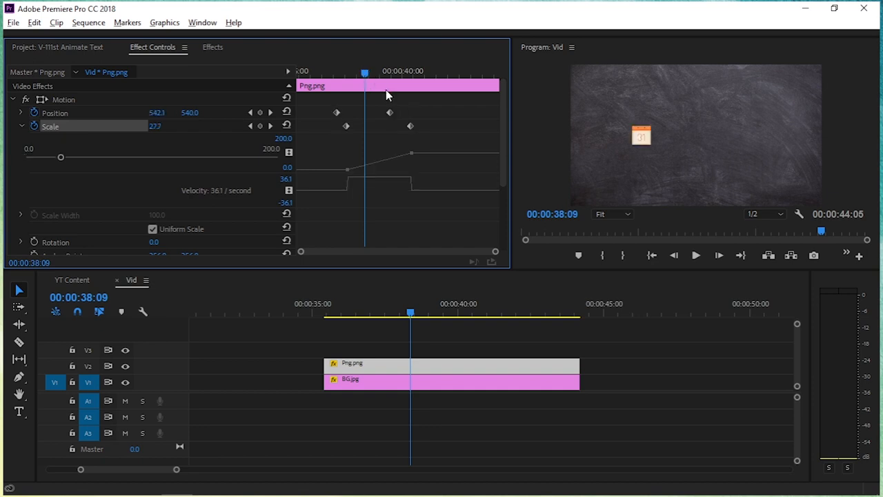
Undo the Scale keyframing so that only the two Position keyframes remain, and collapse the Scale graphs
key("ctrl+z")
key("ctrl+z")
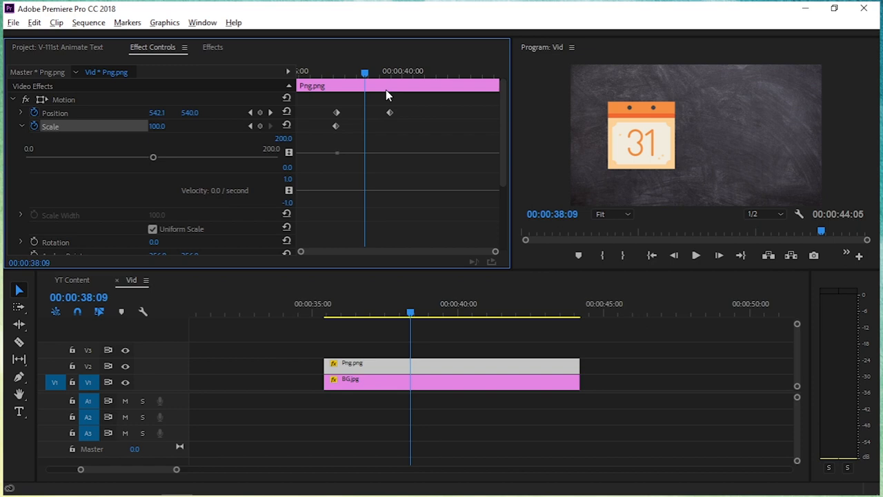
left_click(21, 127)
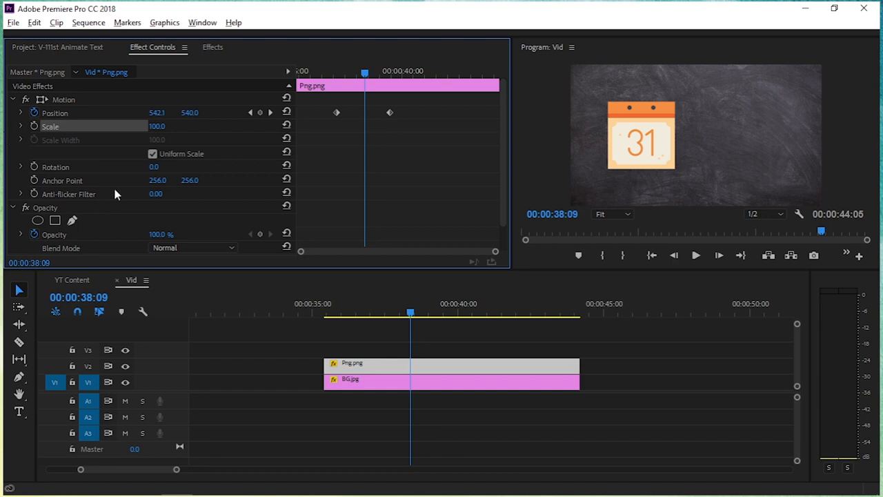
scroll(131, 192, "down", 1)
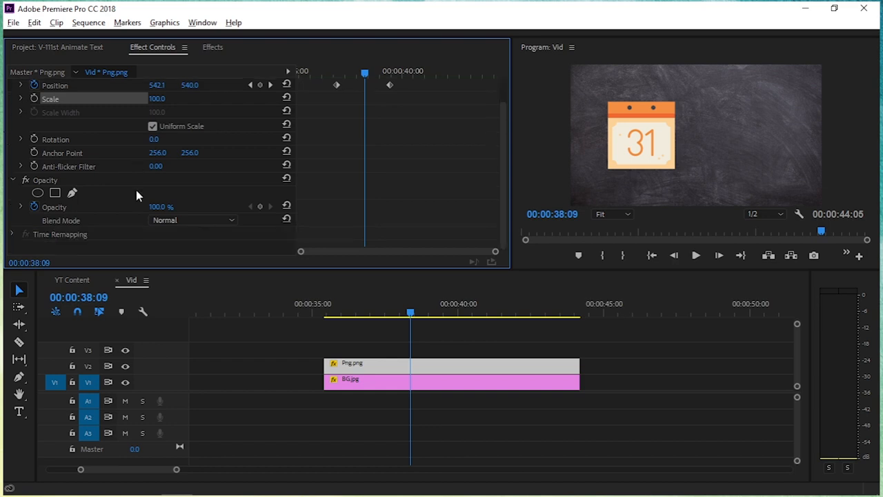